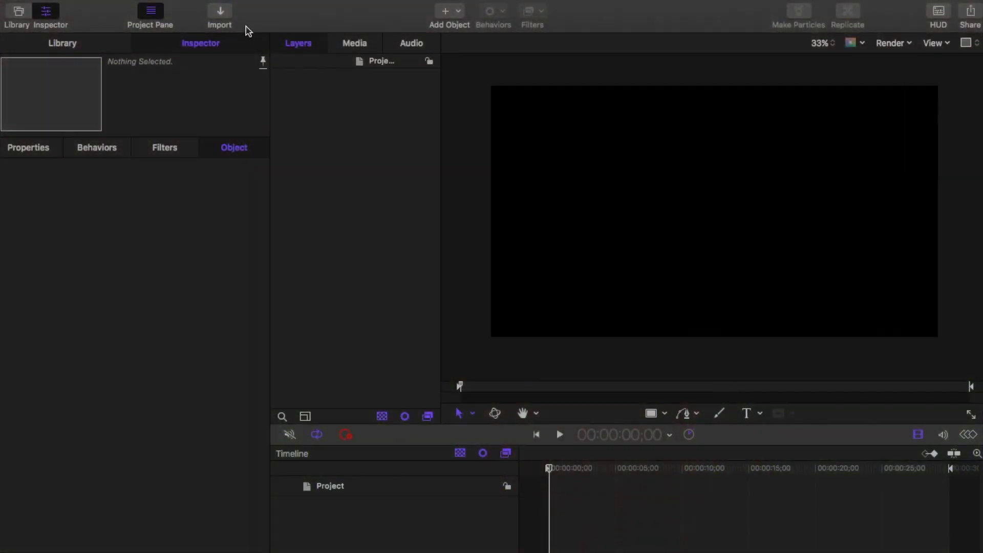
# Import Deer.mp4 from the Desktop, preview it, and park the playhead around 4;06.
pyautogui.click(223, 14)
pyautogui.doubleClick(438, 121)
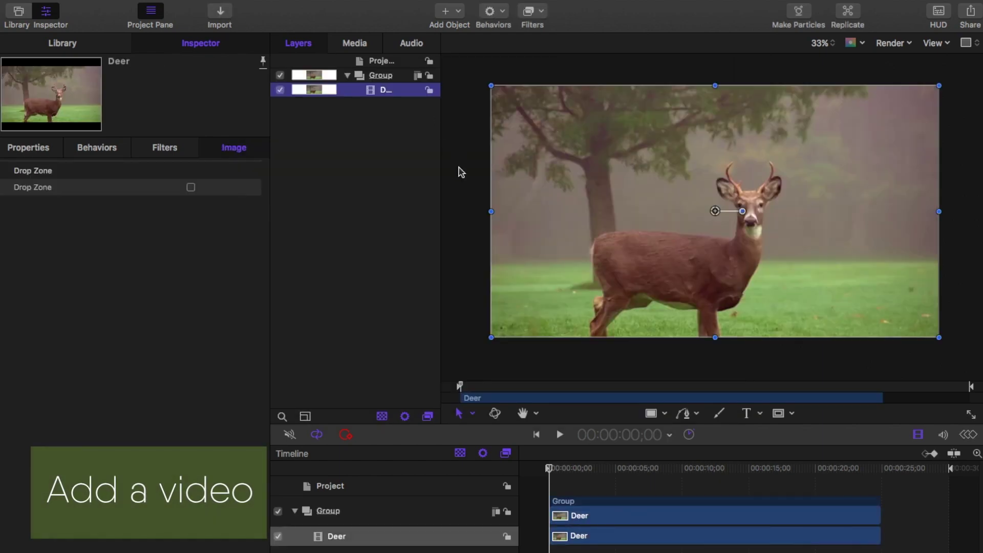
pyautogui.click(460, 177)
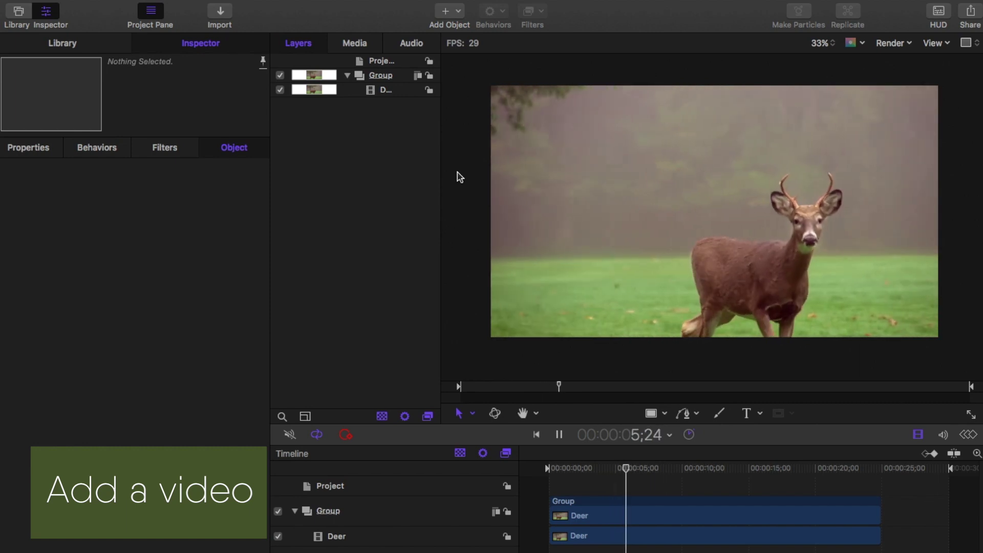
pyautogui.press('space')
pyautogui.moveTo(630, 468)
pyautogui.mouseDown()
pyautogui.moveTo(584, 464)
pyautogui.moveTo(604, 465)
pyautogui.mouseUp()
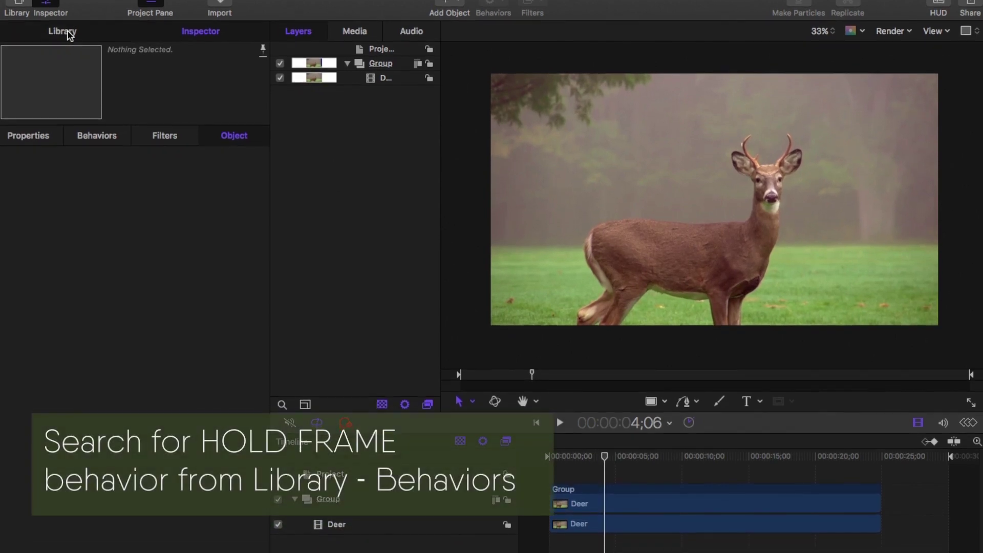
# Find Hold Frame in the Behaviors library and apply it to the Deer clip.
pyautogui.click(69, 46)
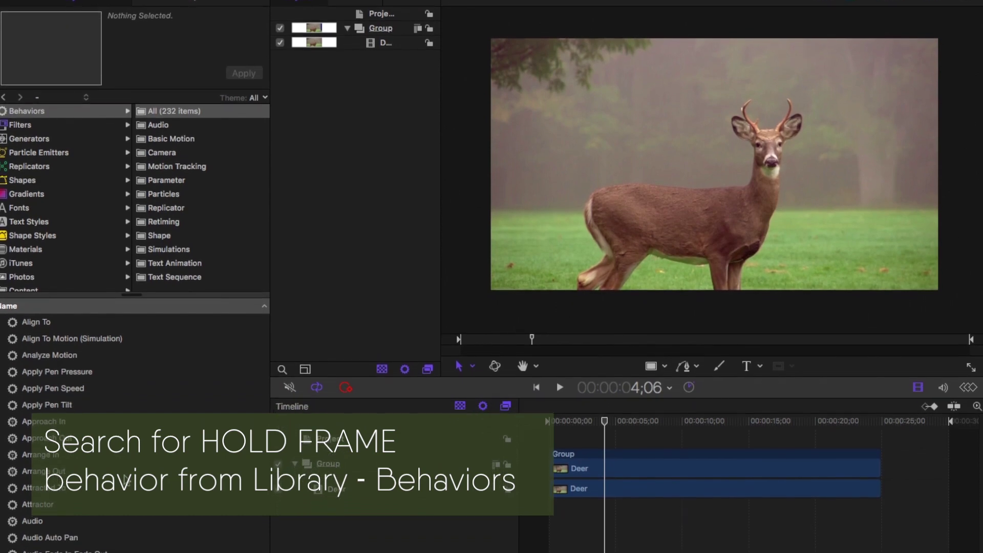
pyautogui.click(28, 547)
pyautogui.write('hol')
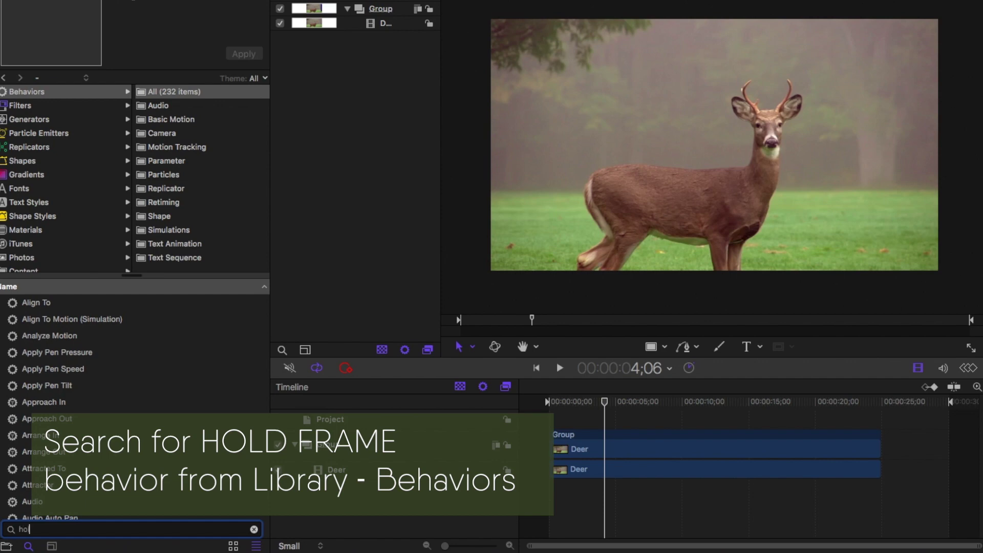
pyautogui.write('d')
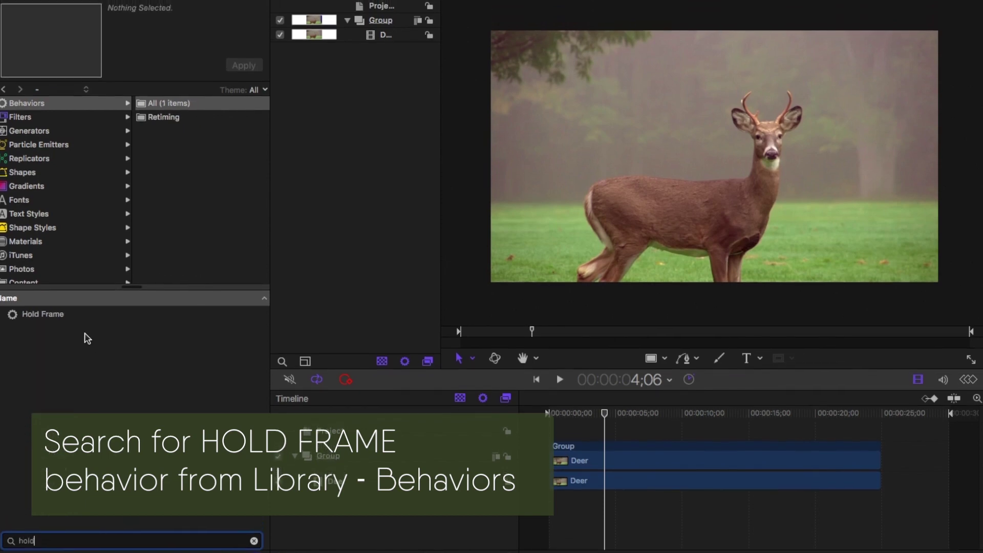
pyautogui.moveTo(49, 322)
pyautogui.mouseDown()
pyautogui.moveTo(379, 66)
pyautogui.moveTo(388, 73)
pyautogui.mouseUp()
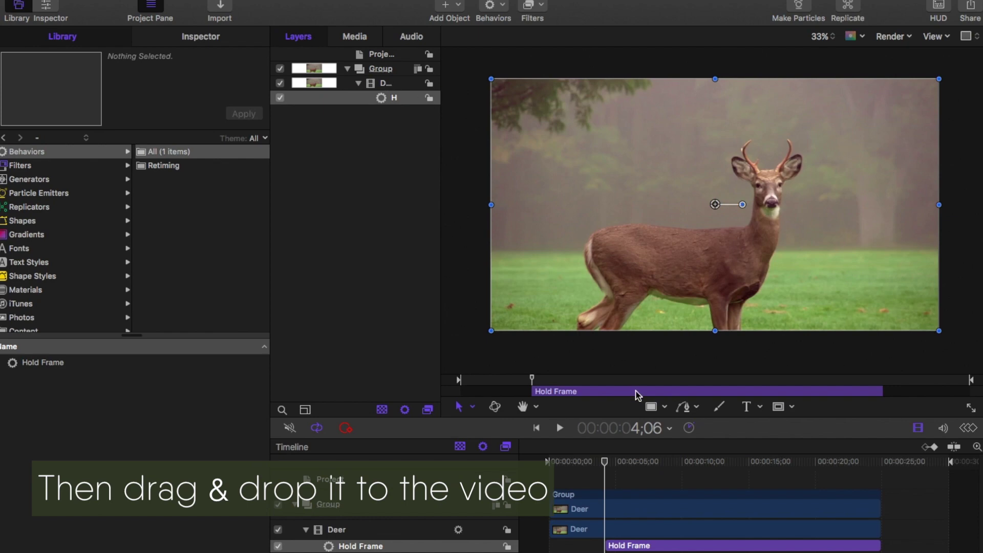
# Enter 5;16 in the timecode display to move the playhead there.
pyautogui.click(656, 432)
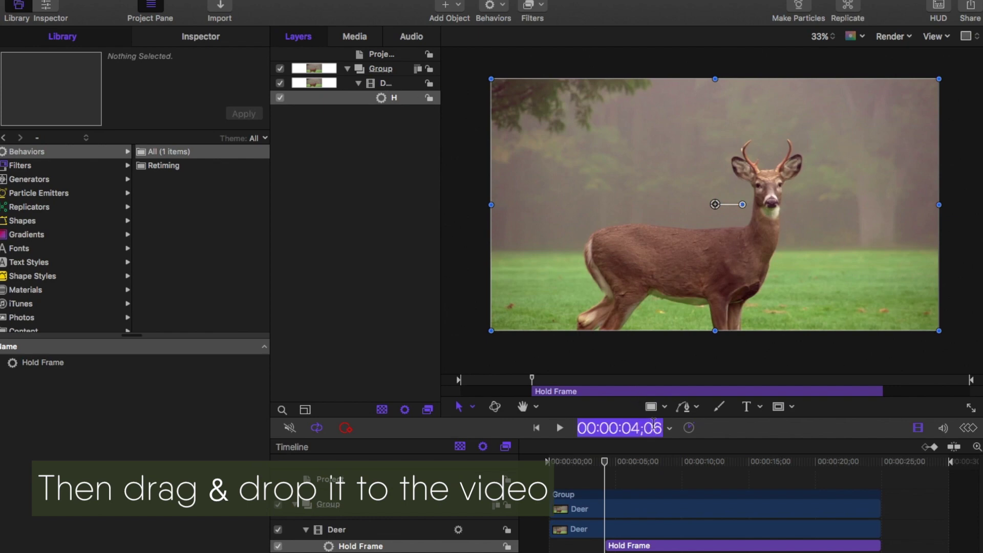
pyautogui.click(653, 429)
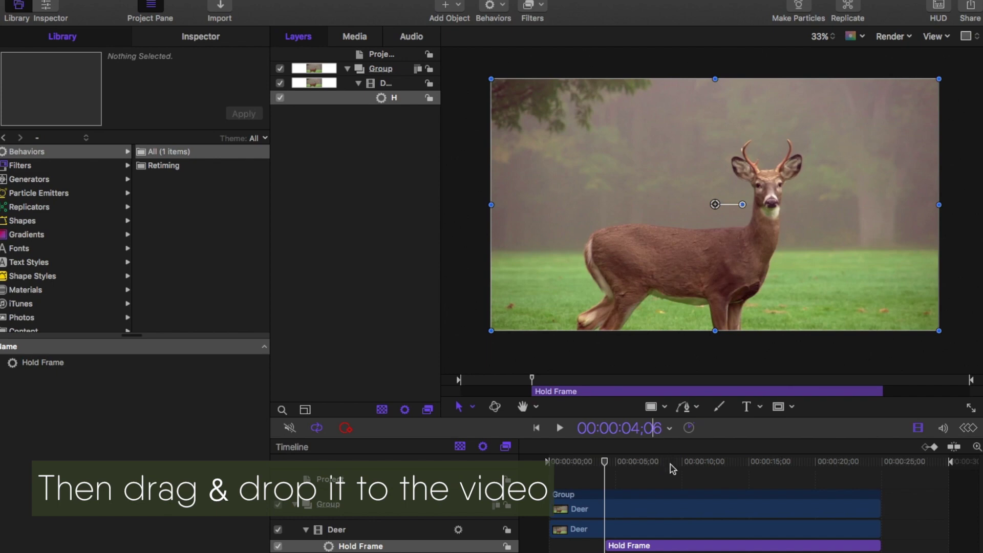
pyautogui.press('BackSpace')
pyautogui.write('516')
pyautogui.press('Return')
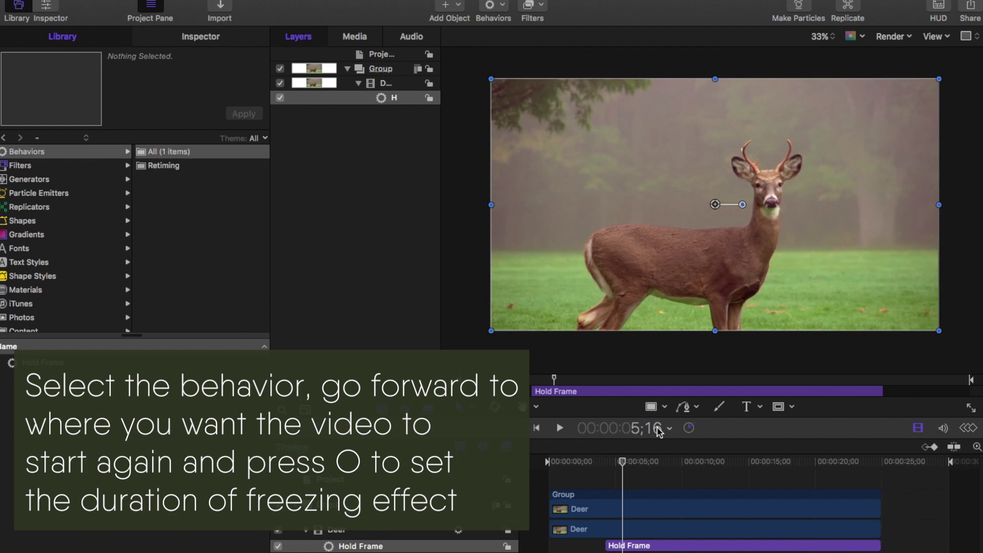
# End the Hold Frame behavior at 5;16 and play back to check the freeze.
pyautogui.press('o')
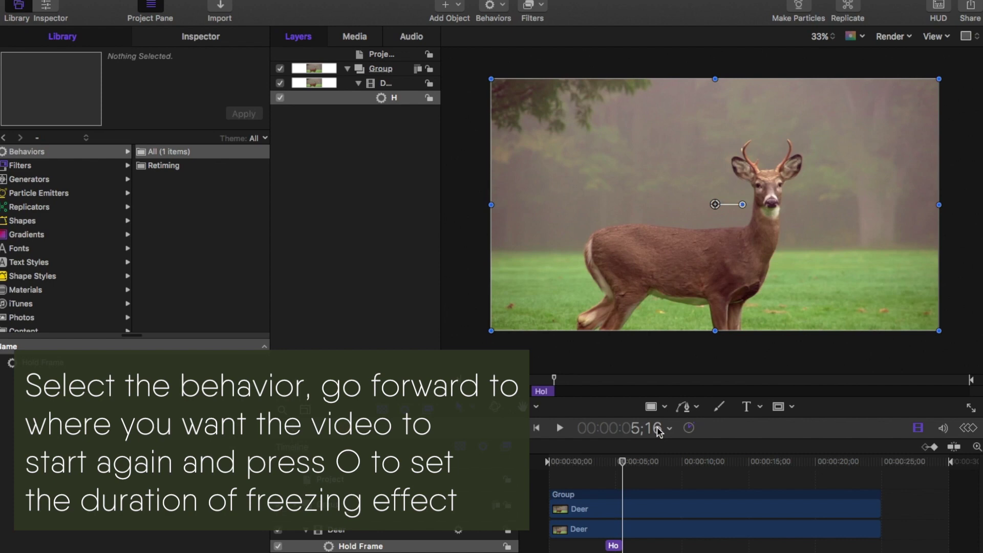
pyautogui.click(604, 463)
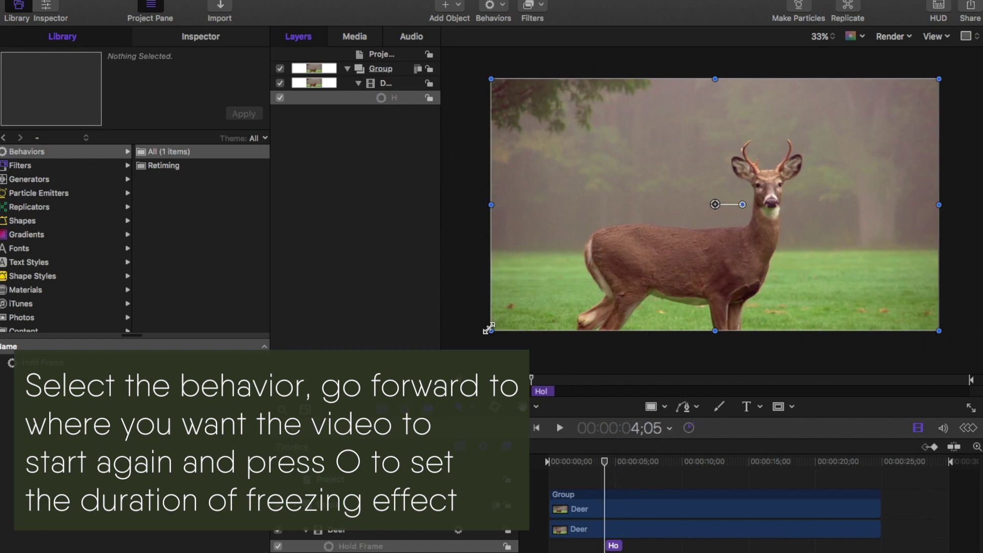
pyautogui.click(478, 342)
pyautogui.press('space')
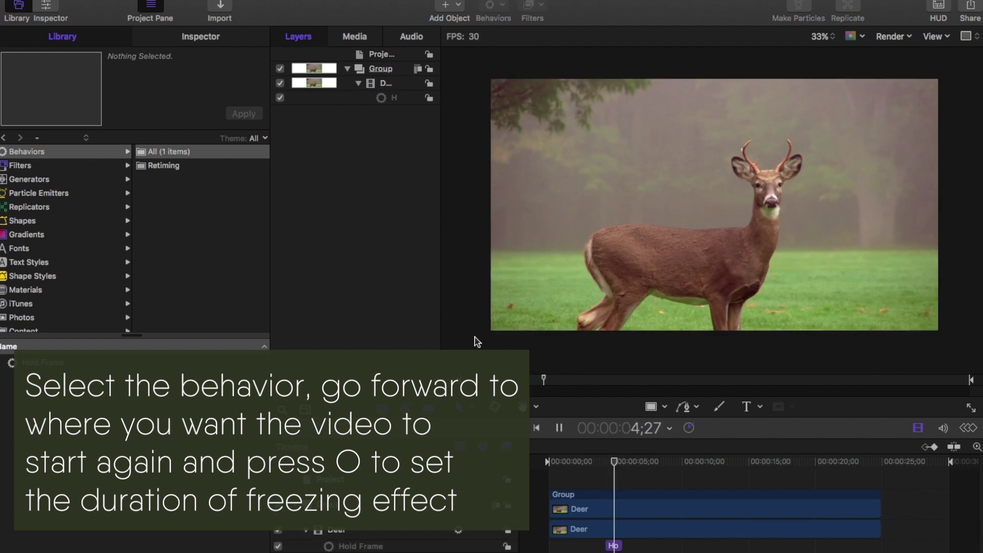
pyautogui.press('space')
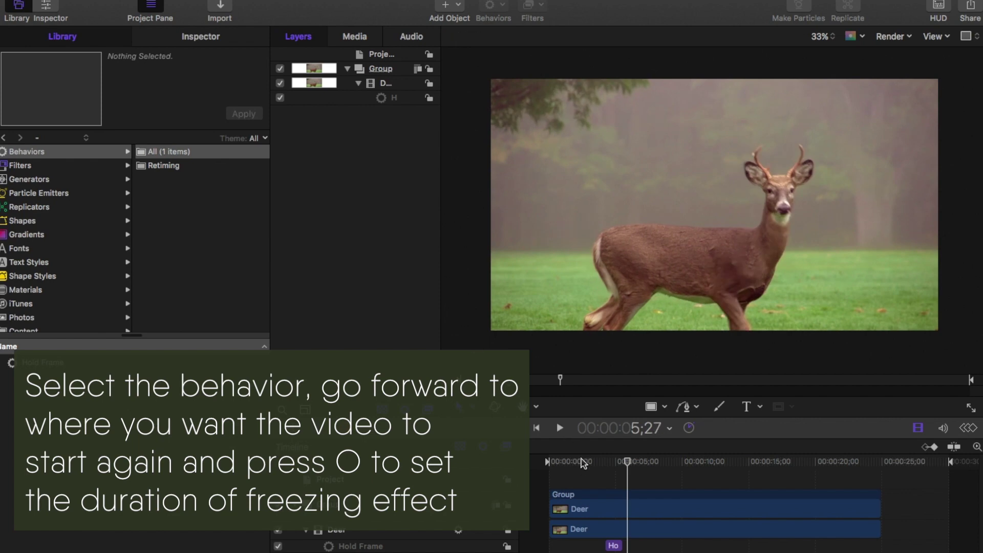
# Replay from about 2;07, then lengthen Hold Frame to about 3;13.
pyautogui.click(579, 463)
pyautogui.press('space')
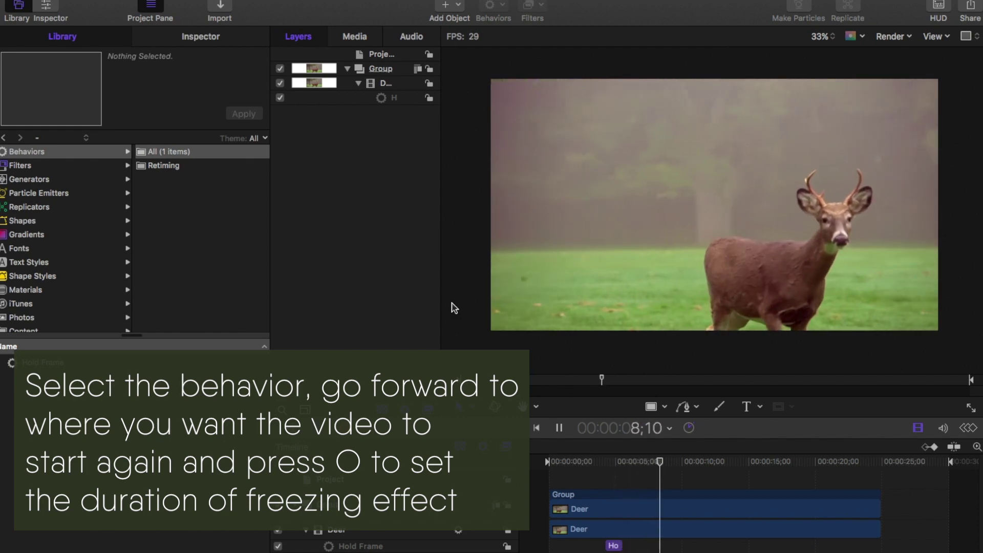
pyautogui.press('space')
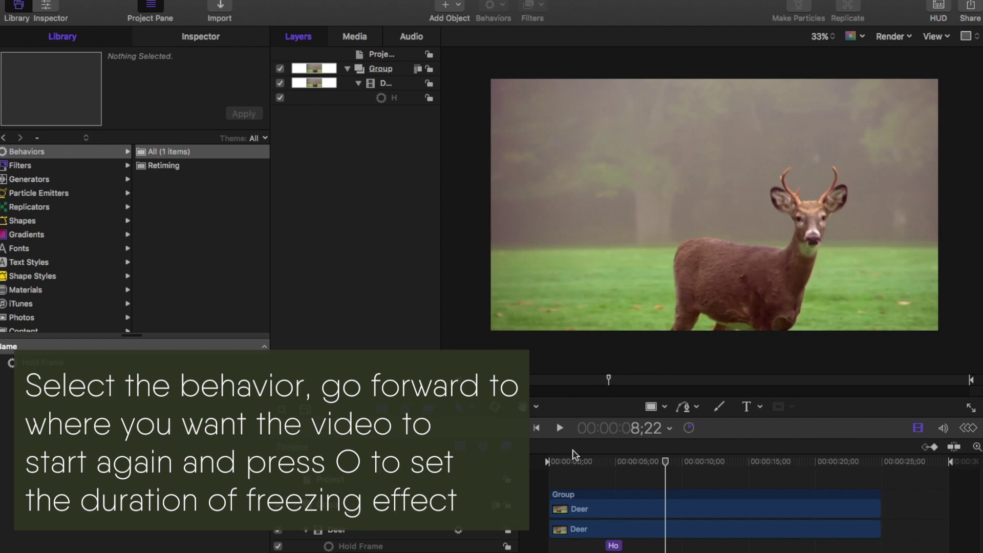
pyautogui.moveTo(661, 462); pyautogui.dragTo(600, 462)
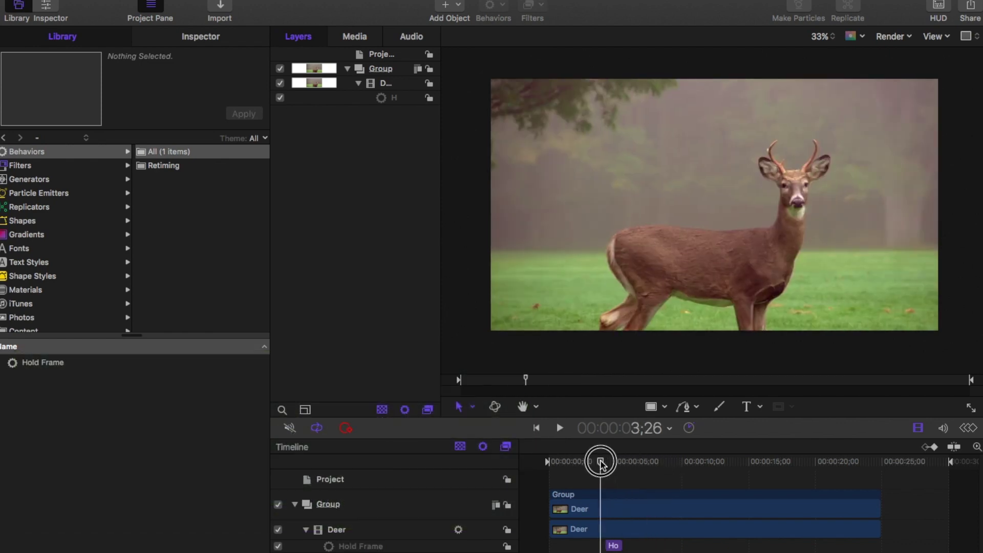
pyautogui.moveTo(621, 546); pyautogui.dragTo(648, 545)
# Play back the longer deer freeze and deselect the Hold Frame behavior.
pyautogui.press('space')
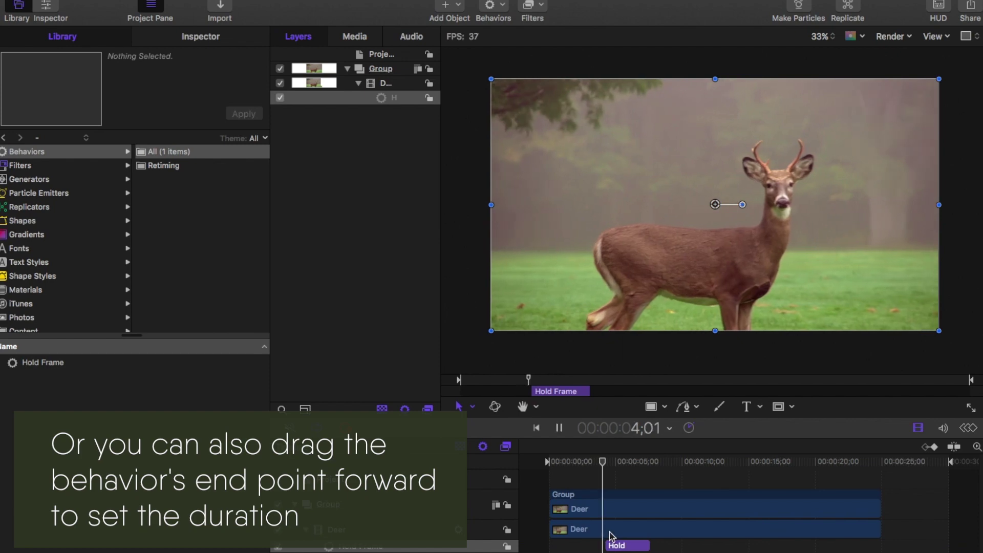
pyautogui.click(535, 360)
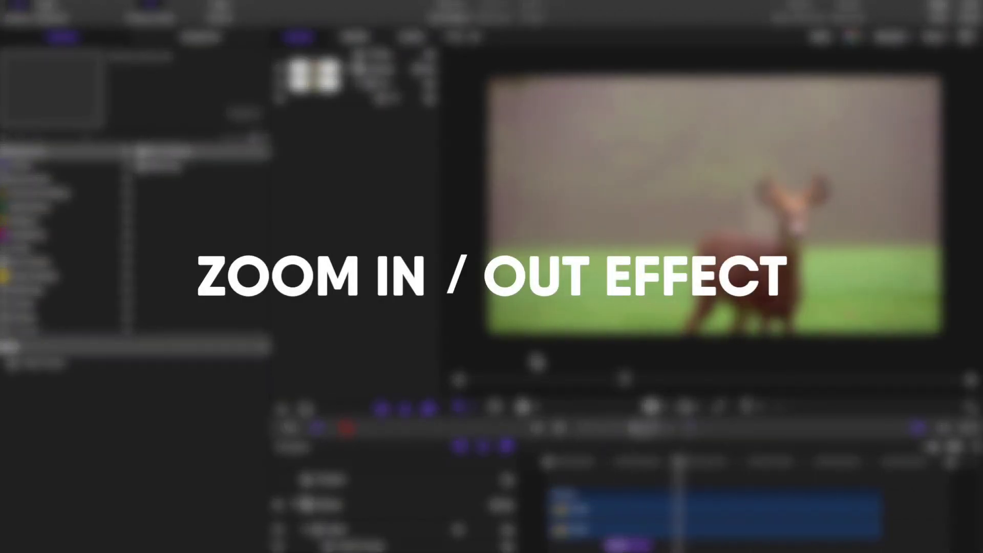
# Park the playhead at 4;08 and select the Deer layer.
pyautogui.moveTo(684, 451); pyautogui.dragTo(606, 457)
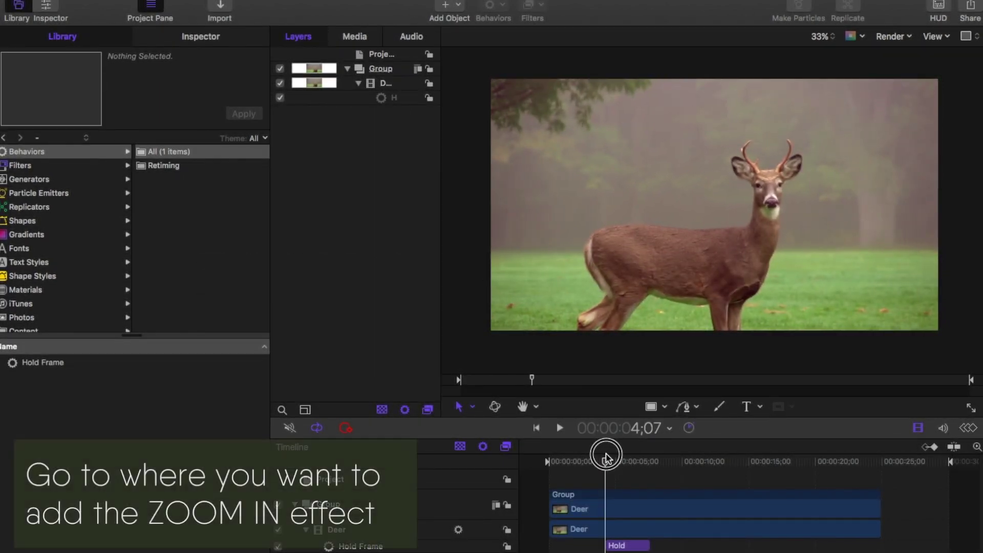
pyautogui.moveTo(606, 458); pyautogui.dragTo(606, 459)
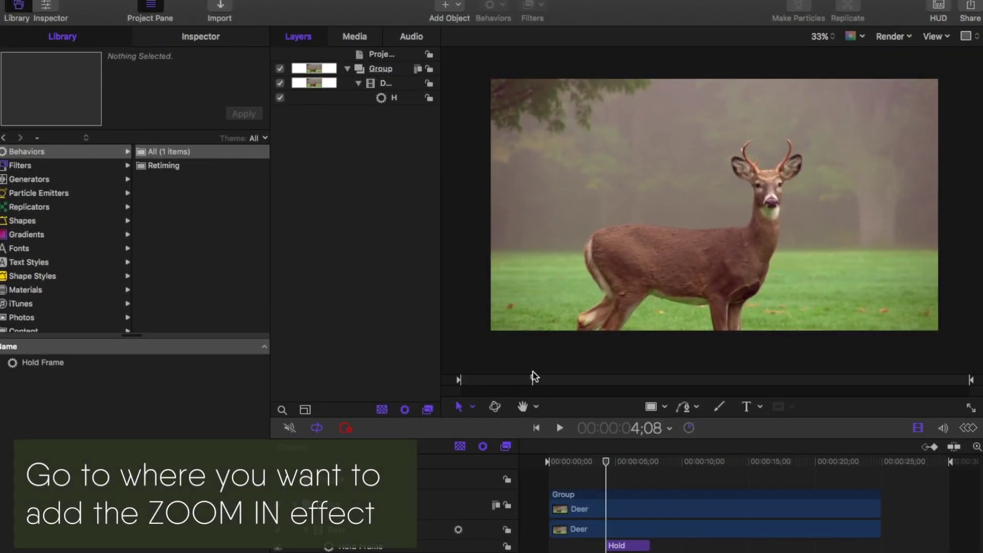
pyautogui.click(384, 85)
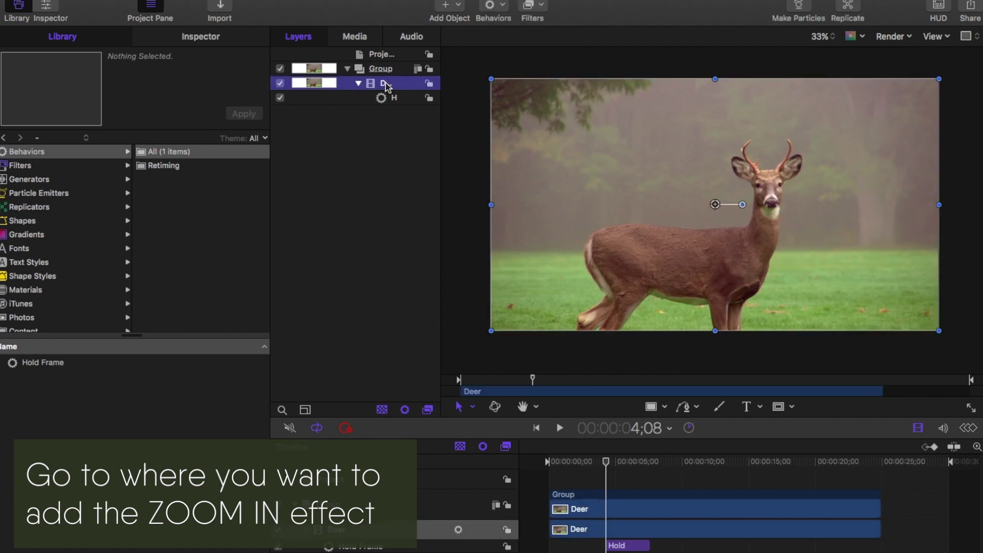
# Keyframe the Deer layer's Scale from 100% at 4;08 to 120% a few frames later.
pyautogui.click(192, 39)
pyautogui.click(41, 140)
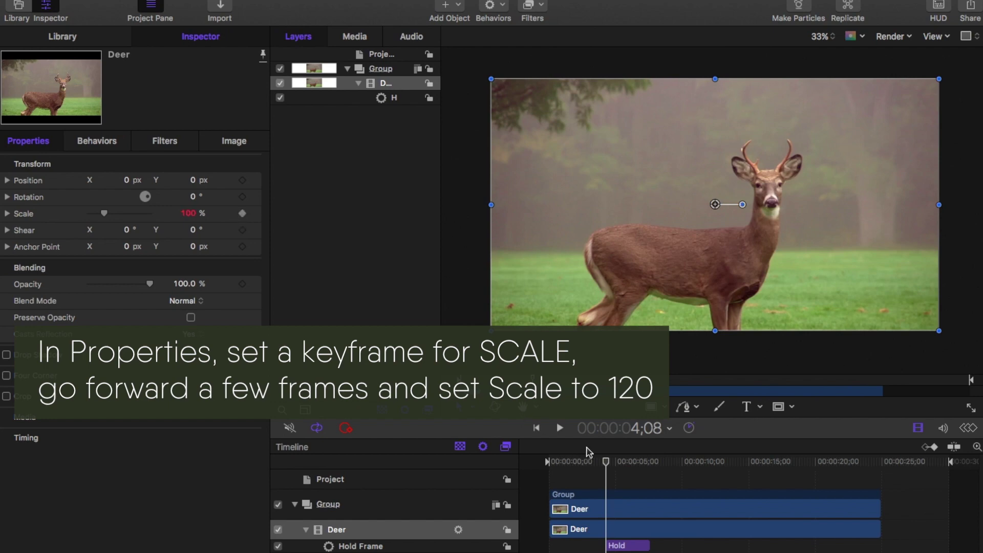
pyautogui.moveTo(608, 466); pyautogui.dragTo(618, 467)
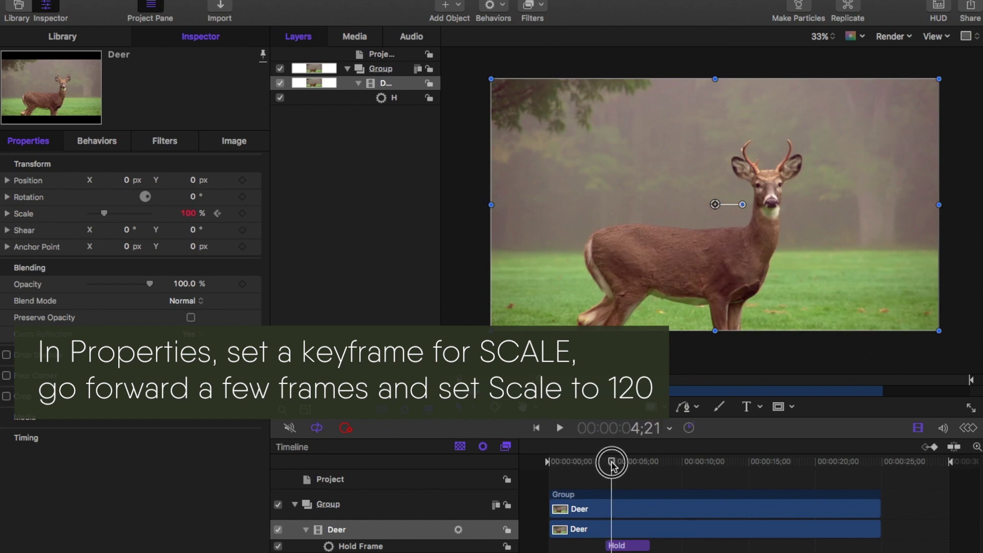
pyautogui.moveTo(617, 466); pyautogui.dragTo(615, 468)
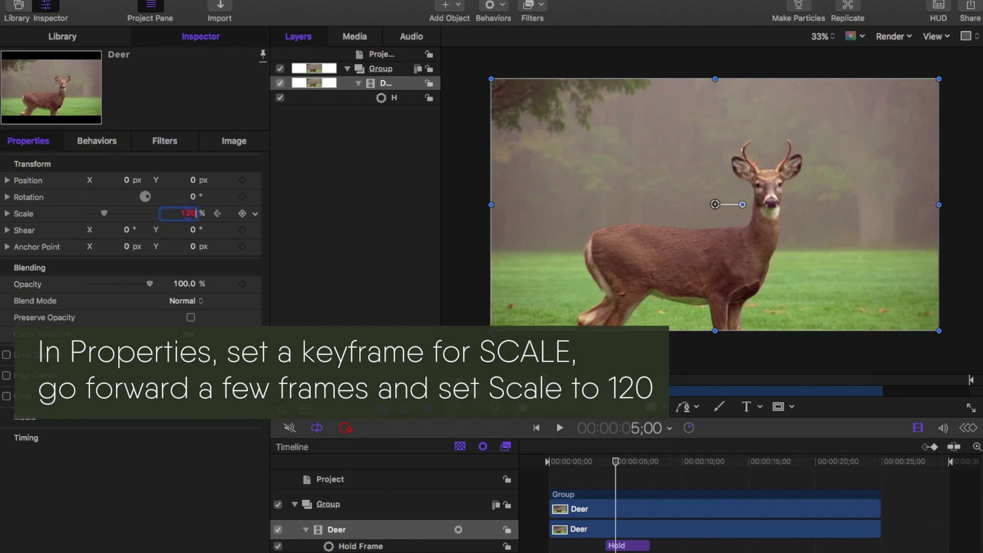
pyautogui.press('Return')
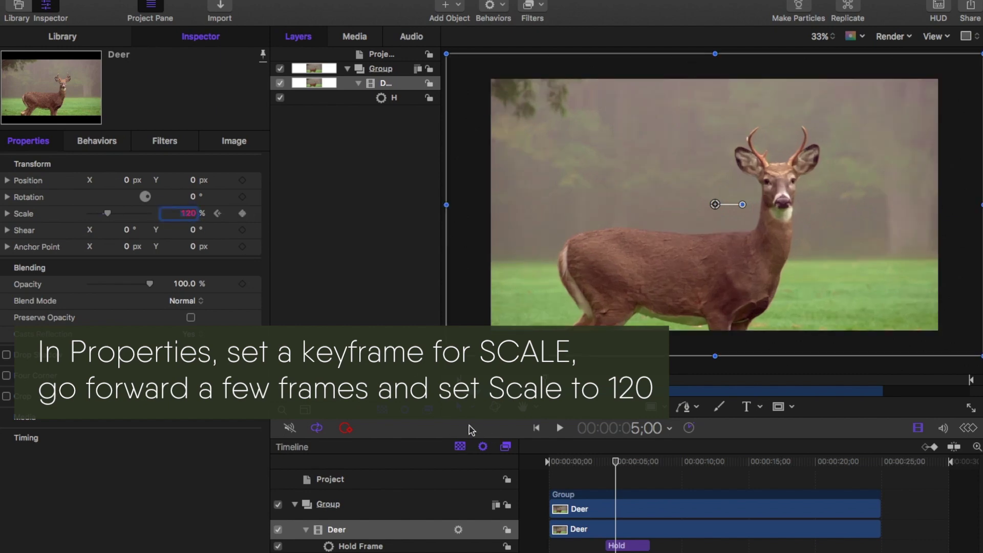
# Preview the zoom-in, then move the playhead to 6;25 for the zoom-out.
pyautogui.click(604, 464)
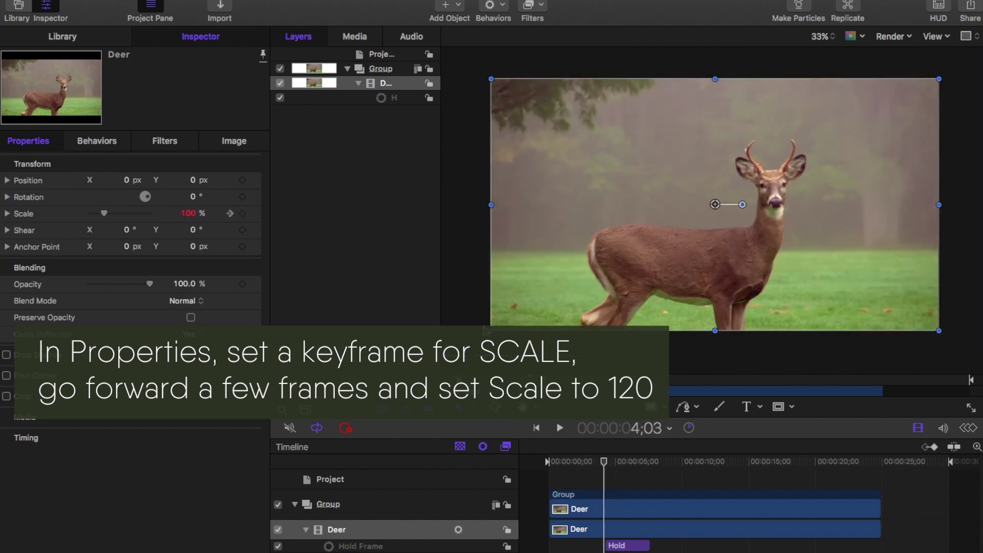
pyautogui.click(472, 318)
pyautogui.press('space')
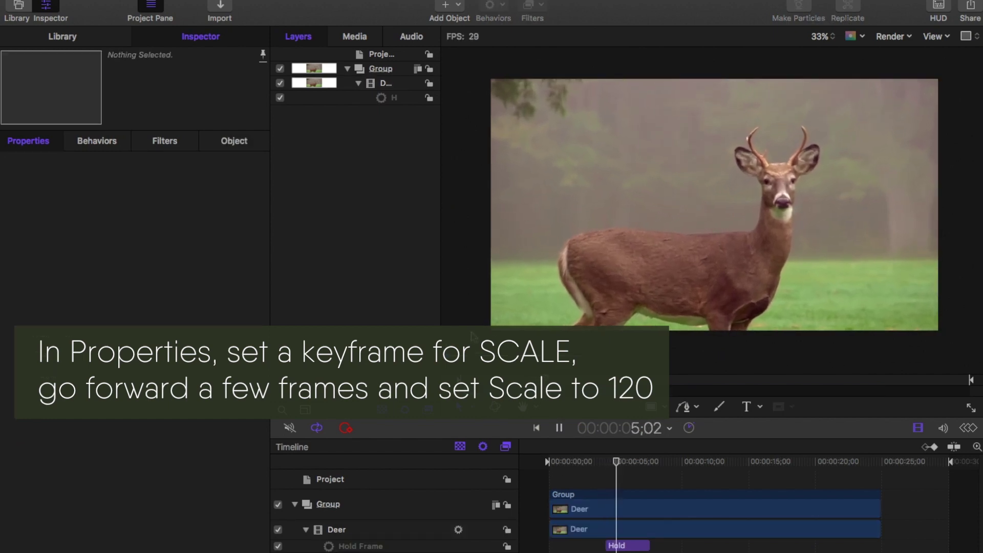
pyautogui.press('space')
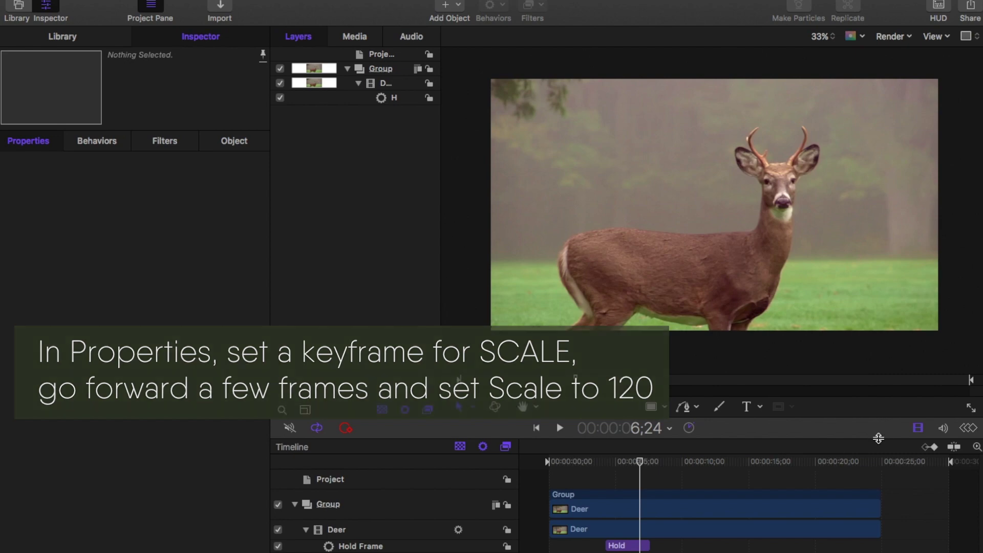
pyautogui.moveTo(639, 462)
pyautogui.mouseDown()
pyautogui.moveTo(649, 463)
pyautogui.moveTo(640, 466)
pyautogui.mouseUp()
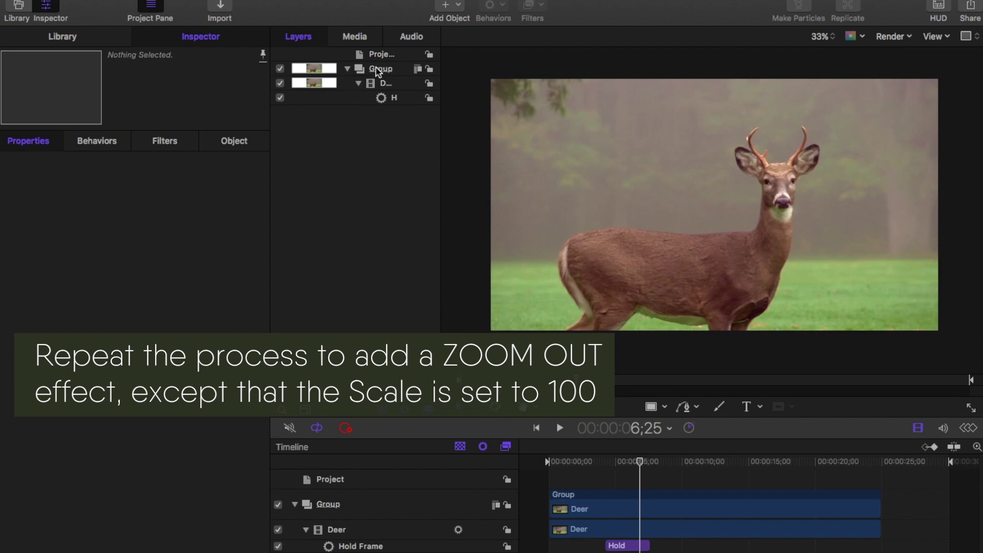
# Keyframe the Deer layer's Scale back to 100% at 7;15.
pyautogui.click(382, 84)
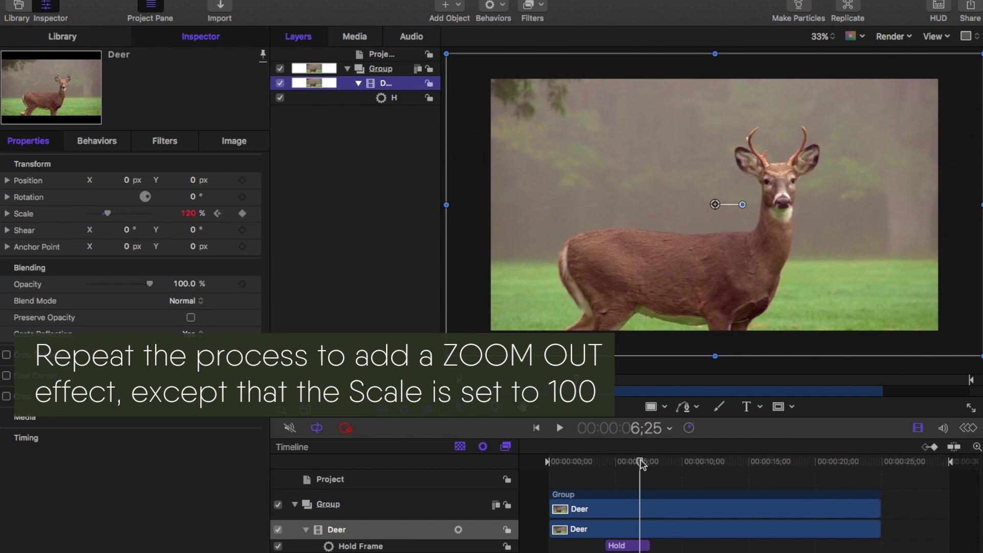
pyautogui.moveTo(642, 464); pyautogui.dragTo(648, 464)
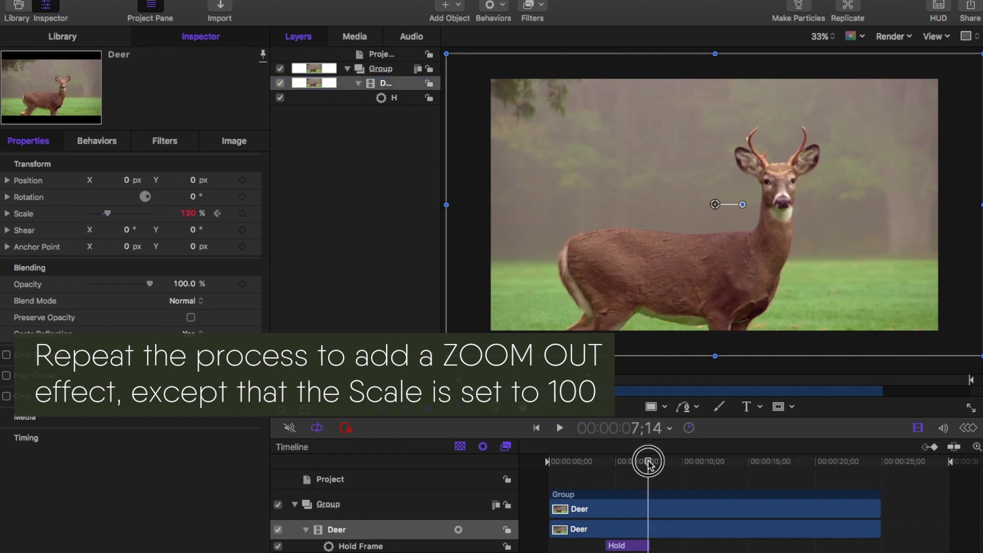
pyautogui.moveTo(648, 463); pyautogui.dragTo(649, 464)
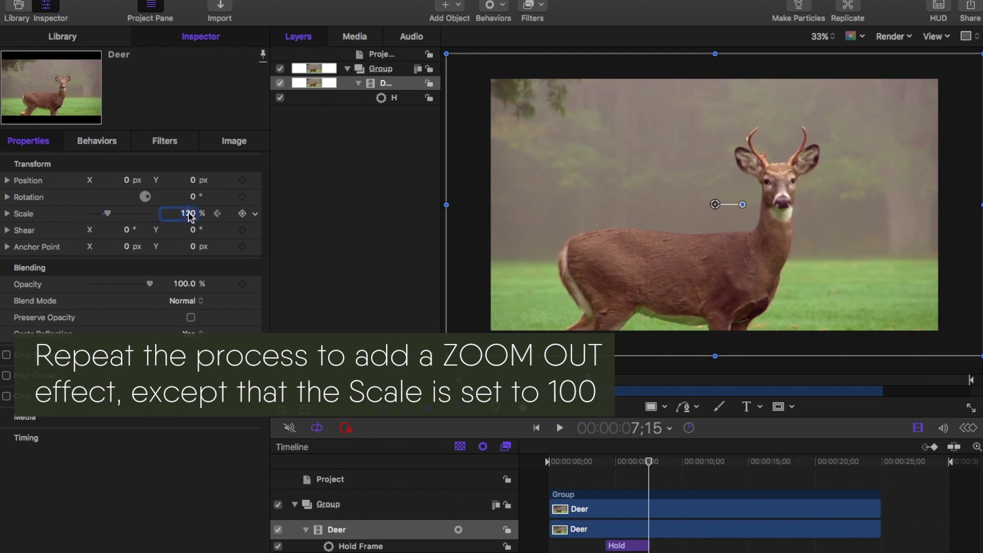
pyautogui.press('Return')
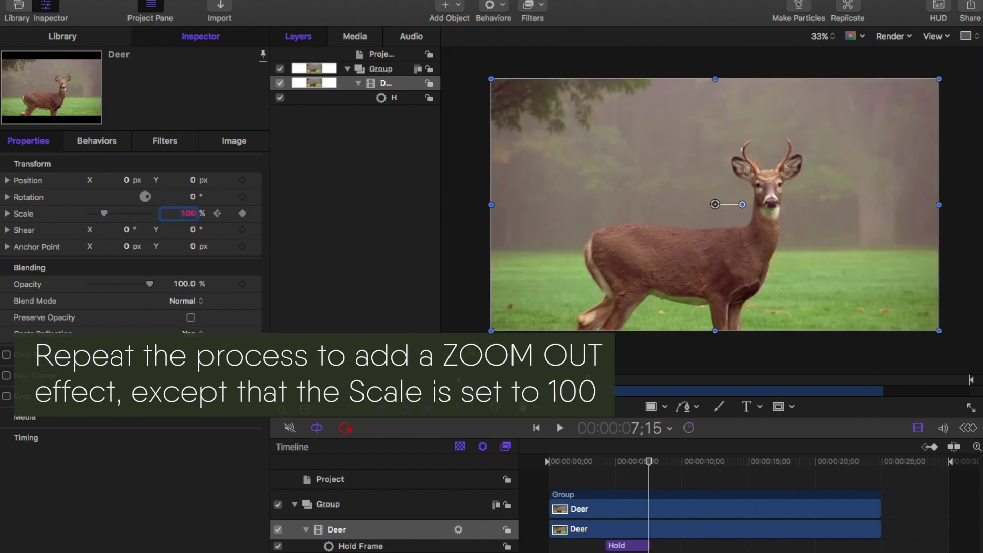
# Rewind before both zooms, preview them, and reselect the Deer layer.
pyautogui.press('super+shift+a')
pyautogui.click(587, 462)
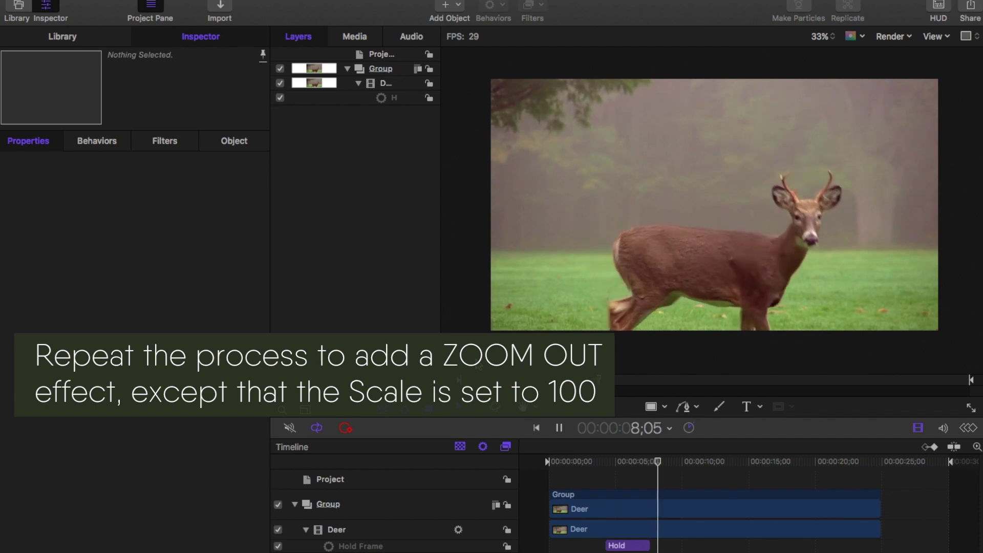
pyautogui.press('space')
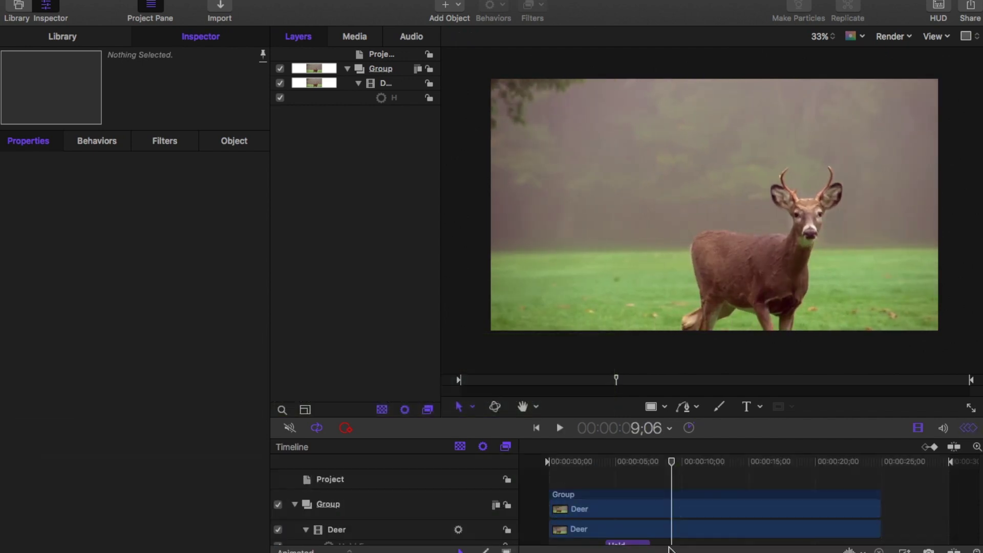
pyautogui.click(664, 467)
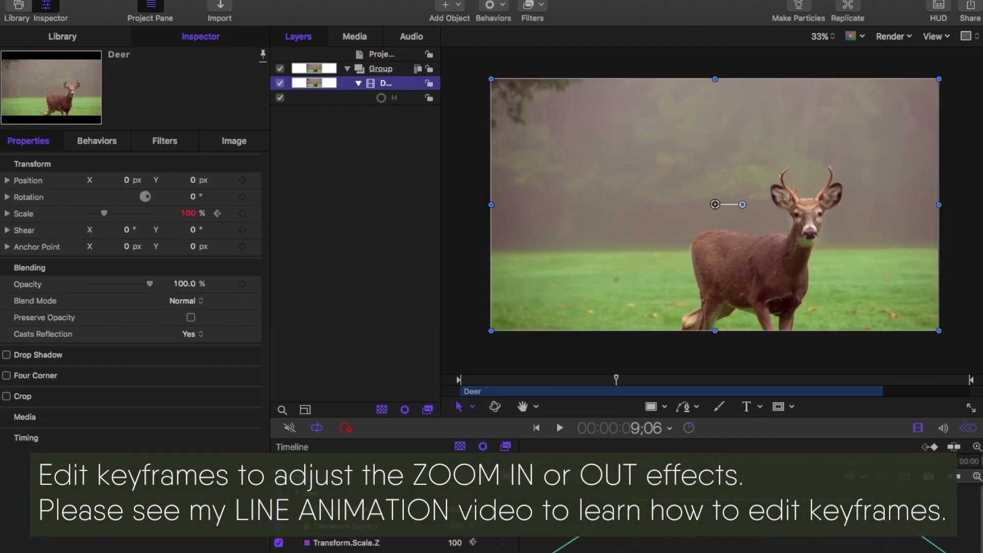
# Select the Transform.Scale.Z curve in the Keyframe Editor and view a keyframe's options.
pyautogui.click(559, 538)
pyautogui.rightClick(560, 539)
pyautogui.click(576, 540)
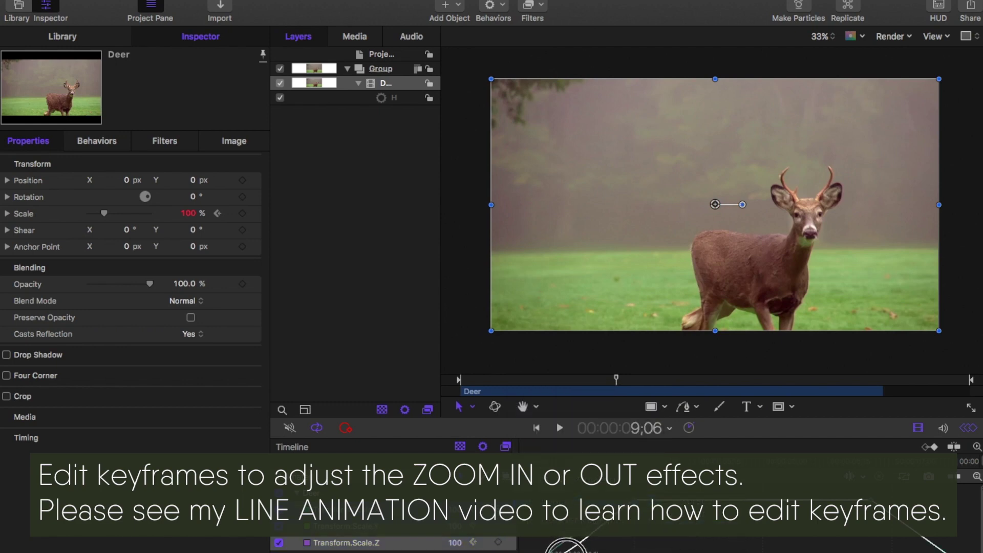